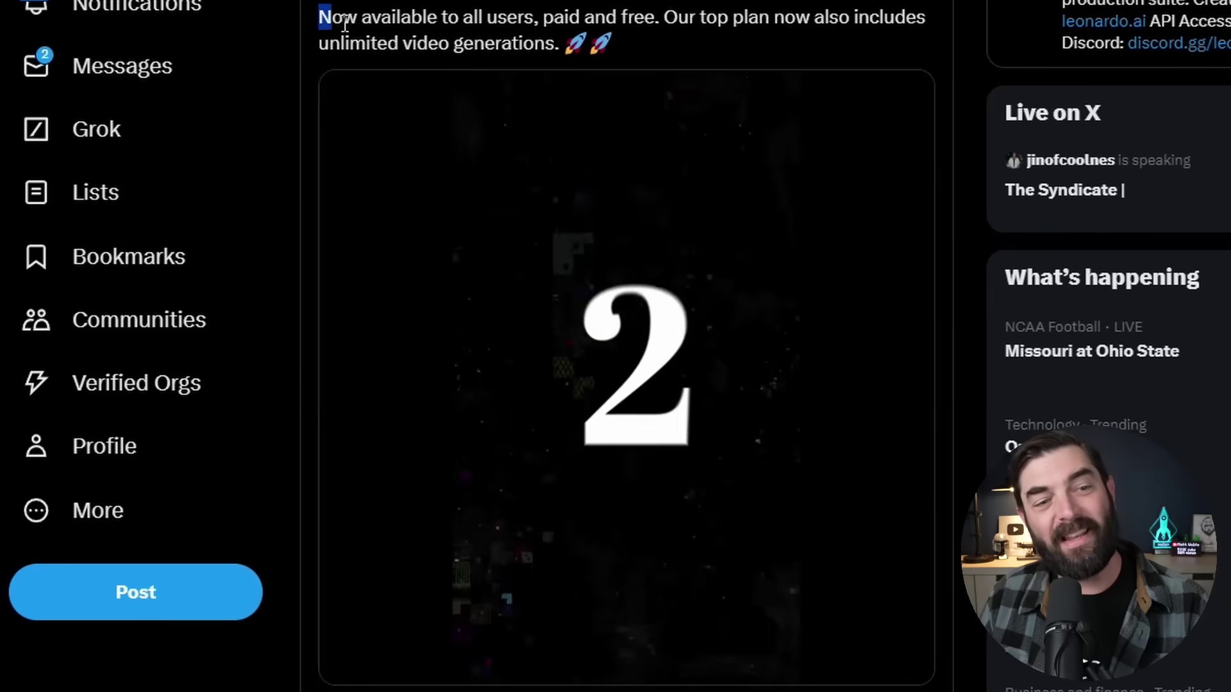
# Highlight 'Now available to all users, paid and free.' in the Leonardo.Ai Motion tweet
pyautogui.moveTo(325, 151); pyautogui.dragTo(491, 151)
pyautogui.moveTo(535, 19); pyautogui.dragTo(659, 20)
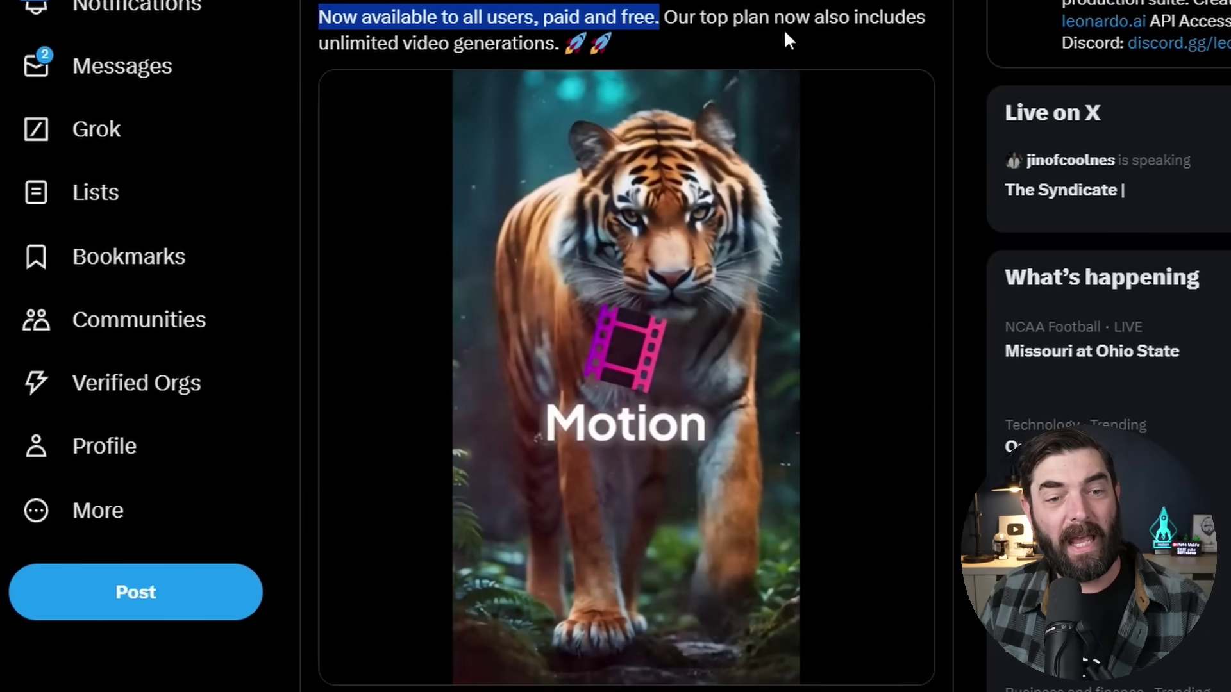
pyautogui.moveTo(313, 46); pyautogui.dragTo(557, 43)
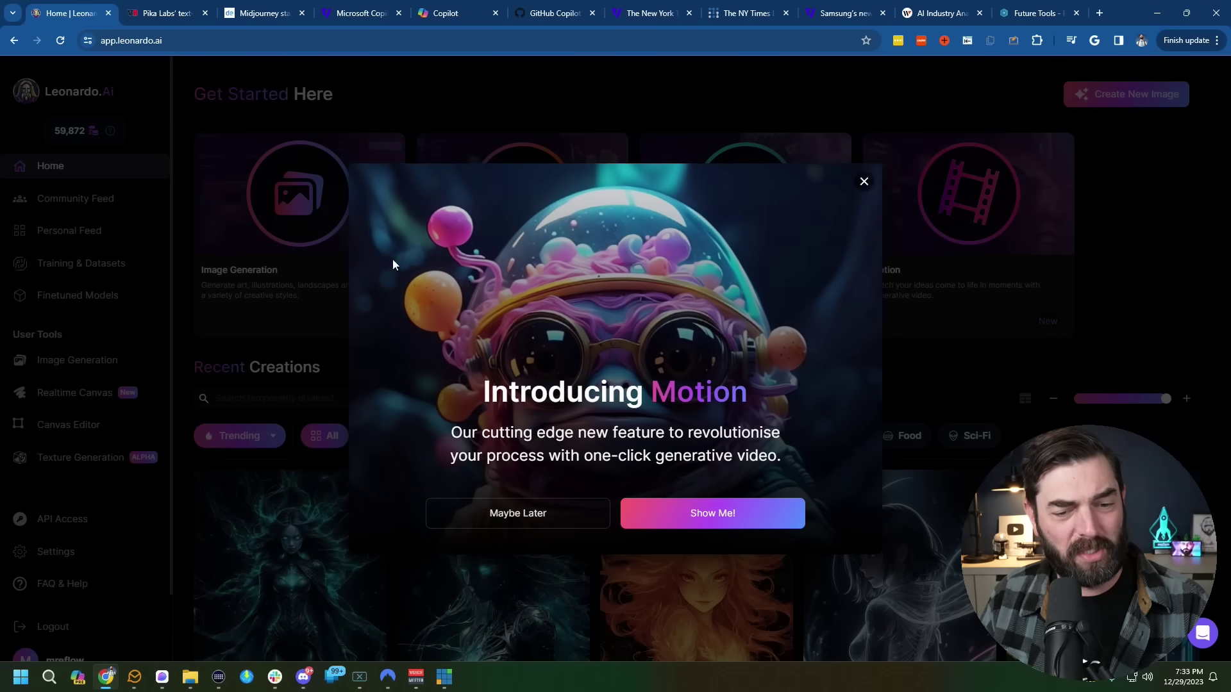
# View the Motion how-to guide, dismiss it, and go to the AI Image Generation page
pyautogui.click(728, 522)
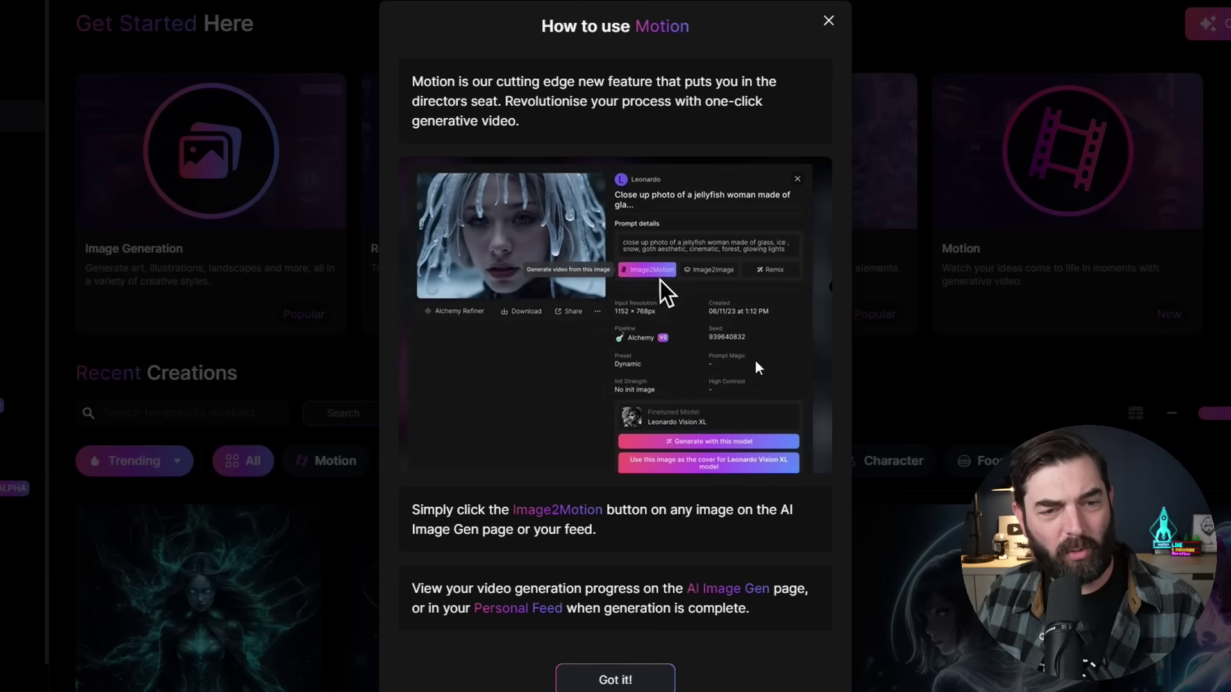
pyautogui.click(647, 682)
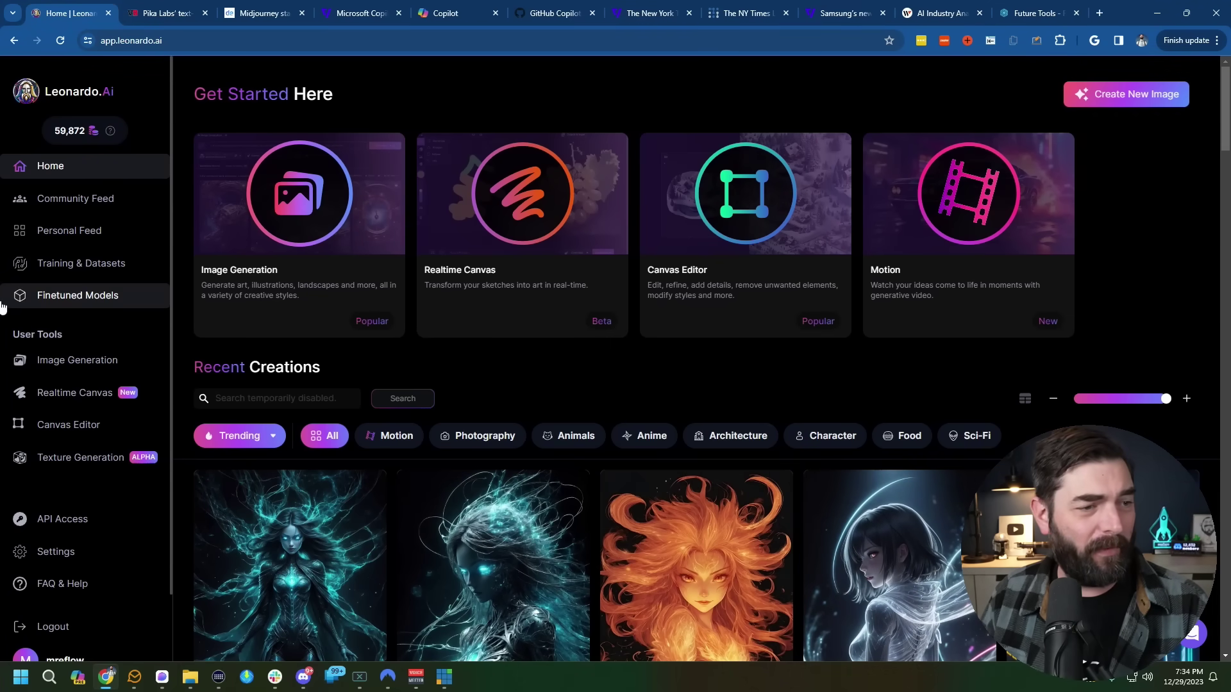
pyautogui.click(77, 359)
# Animate the Spiderman and Batman chess image as a public Motion video with strength 5
pyautogui.scroll(-1, 1026, 398)
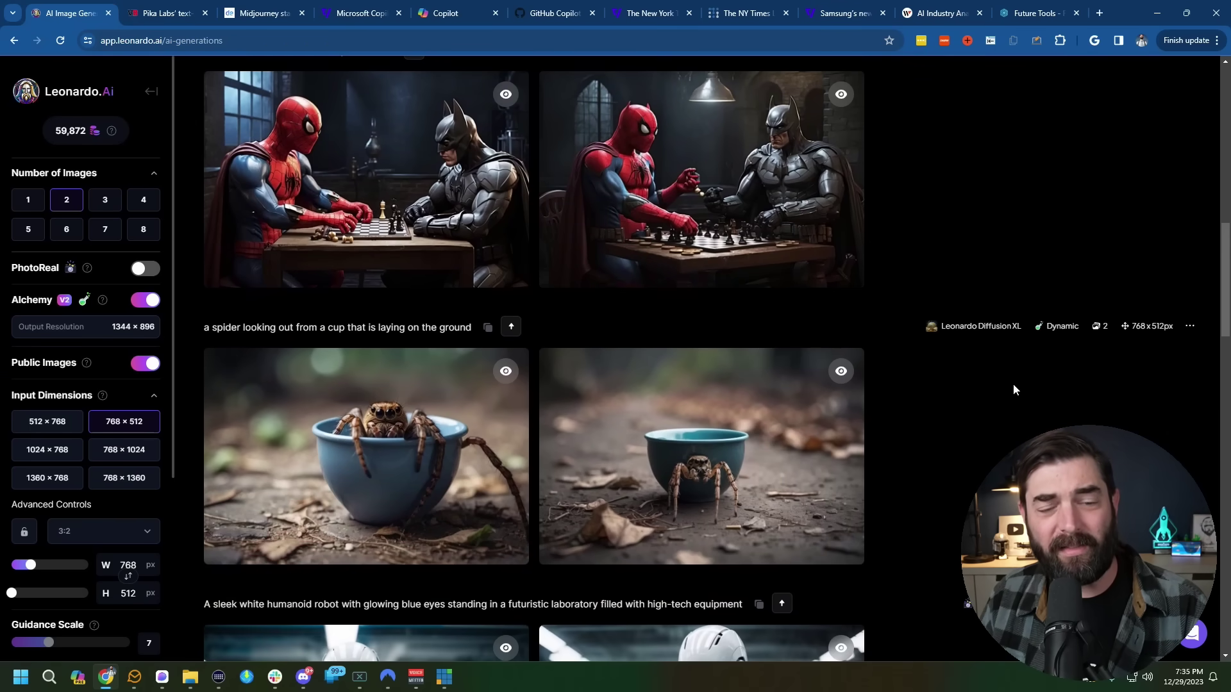
pyautogui.scroll(2, 1019, 388)
pyautogui.scroll(-1, 1020, 388)
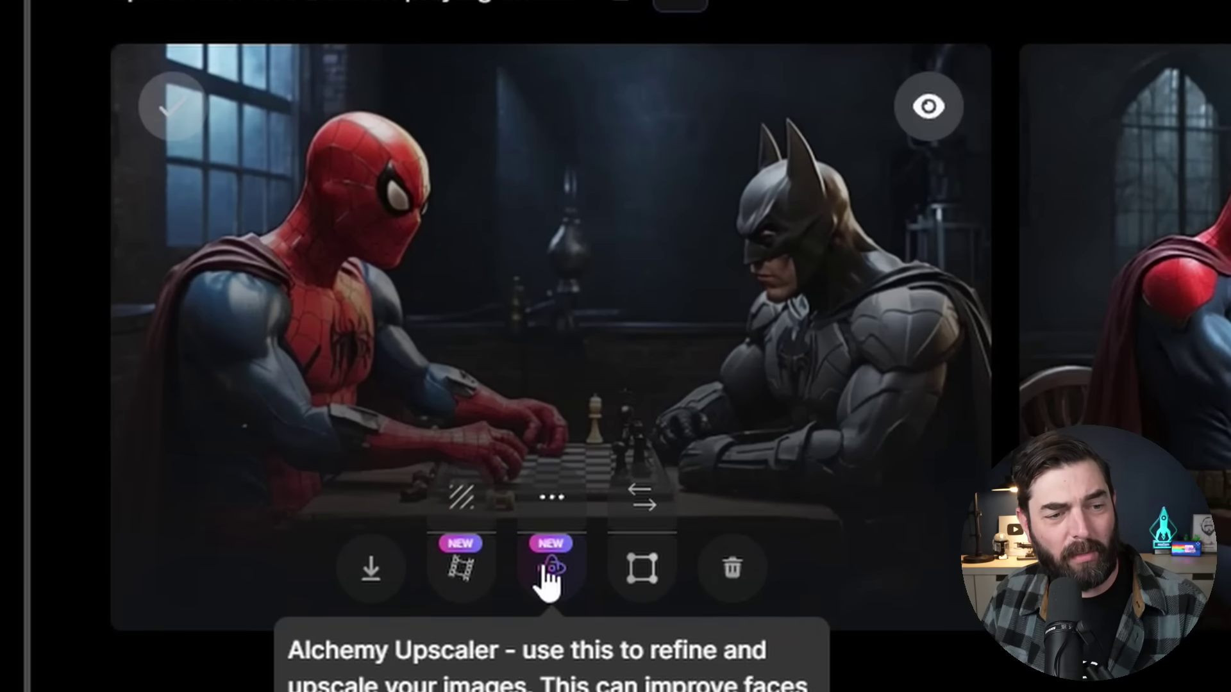
pyautogui.click(465, 577)
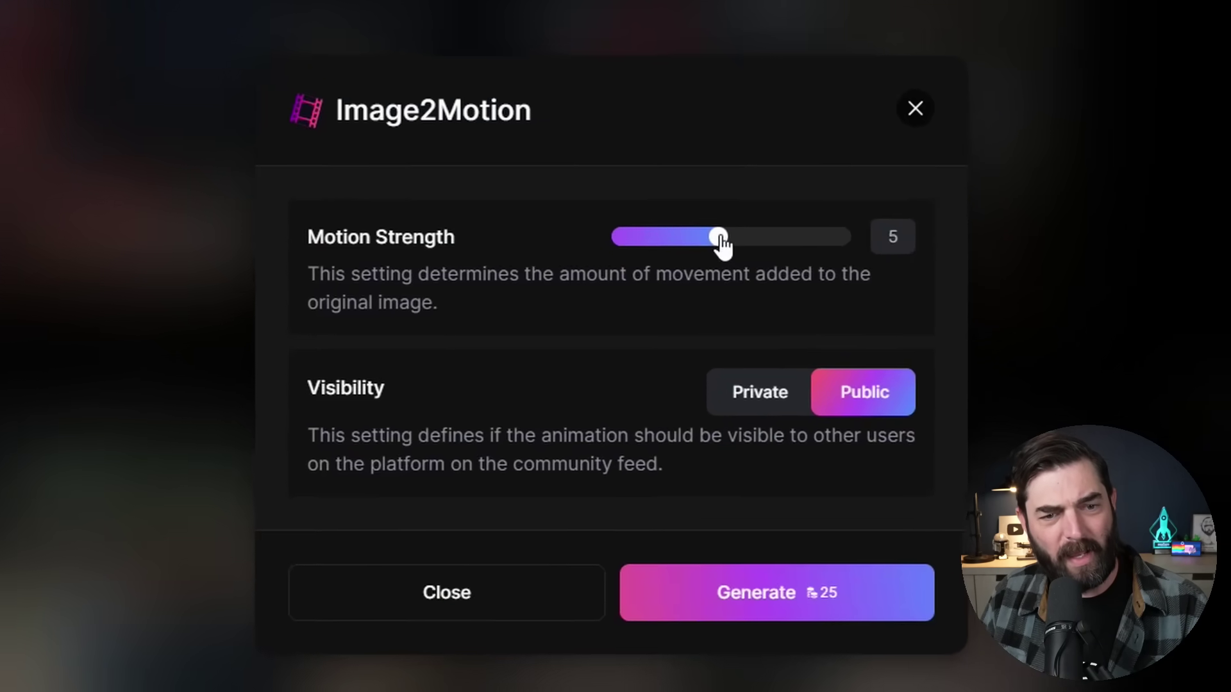
pyautogui.moveTo(673, 296); pyautogui.dragTo(620, 304)
pyautogui.moveTo(621, 253); pyautogui.dragTo(809, 245)
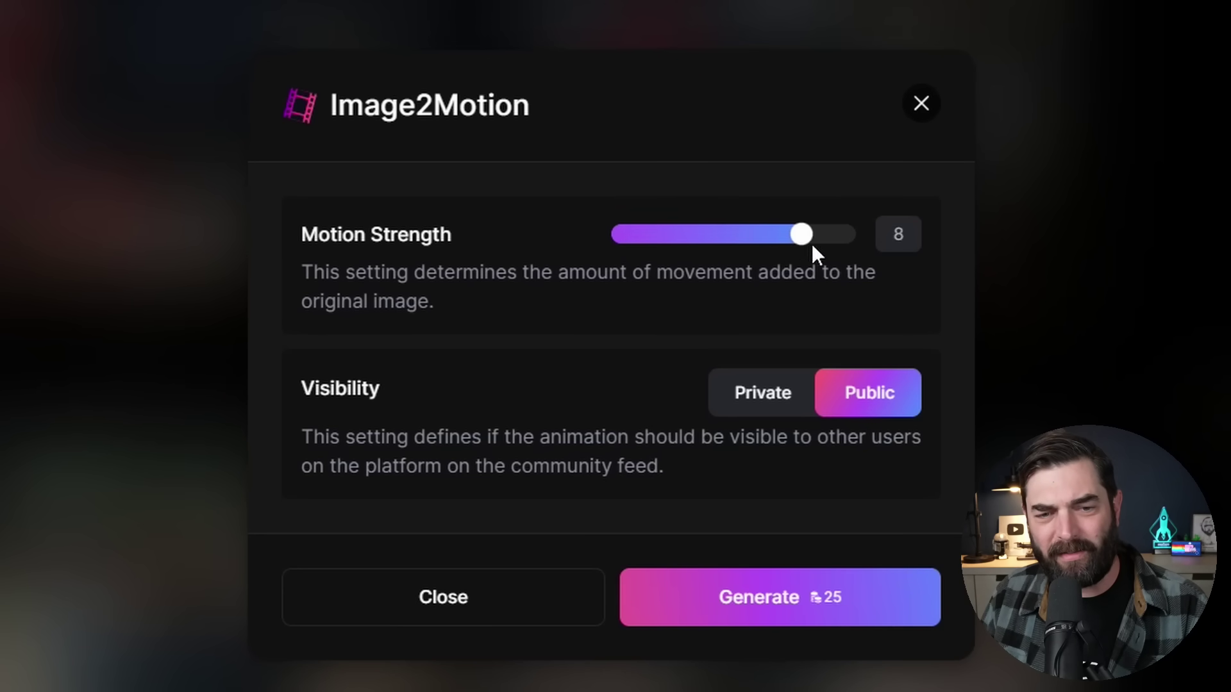
pyautogui.moveTo(755, 244); pyautogui.dragTo(725, 251)
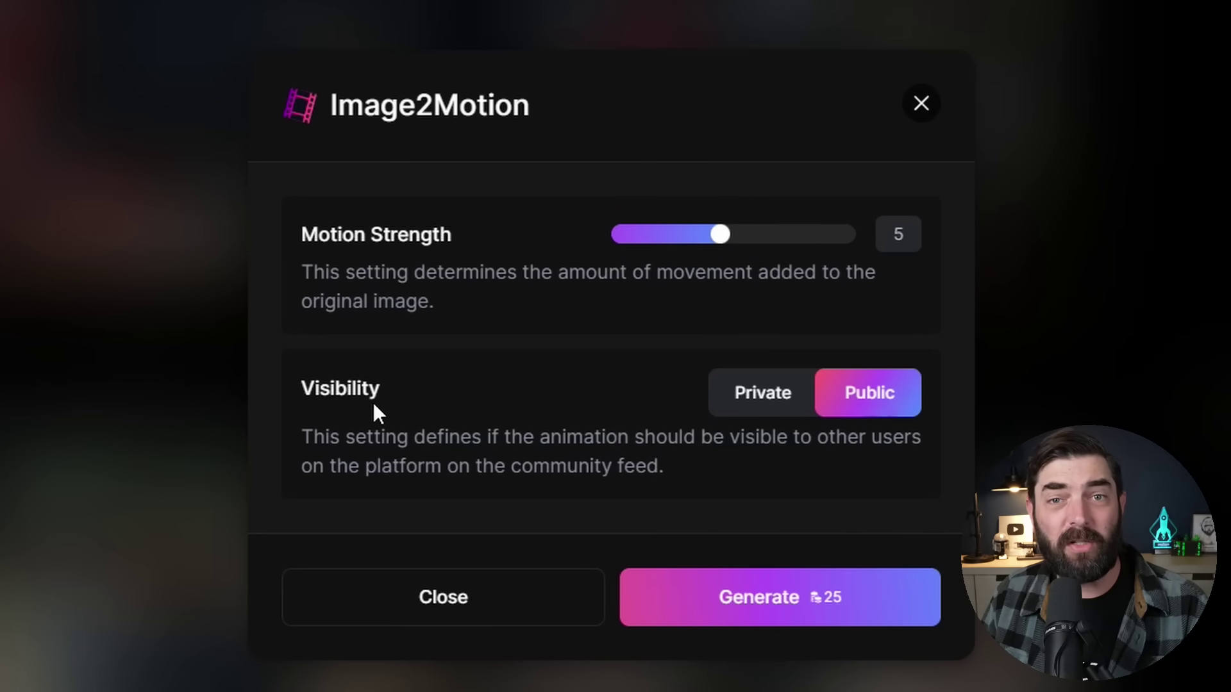
pyautogui.click(756, 398)
pyautogui.click(909, 400)
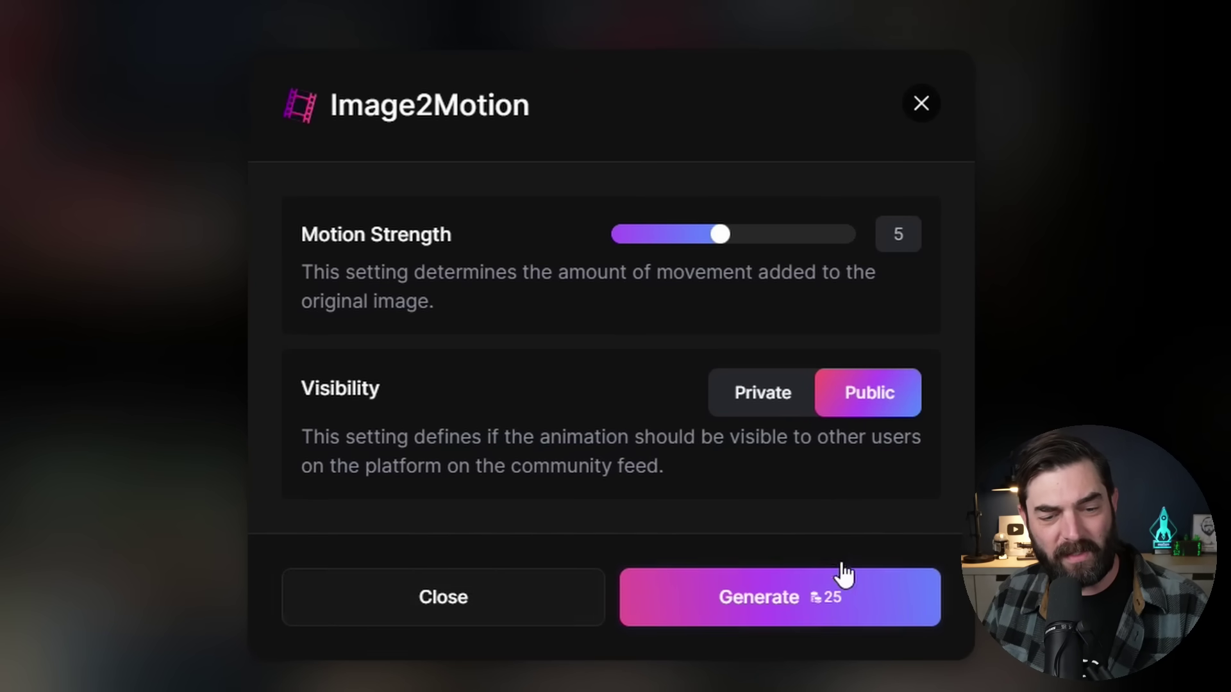
pyautogui.click(815, 602)
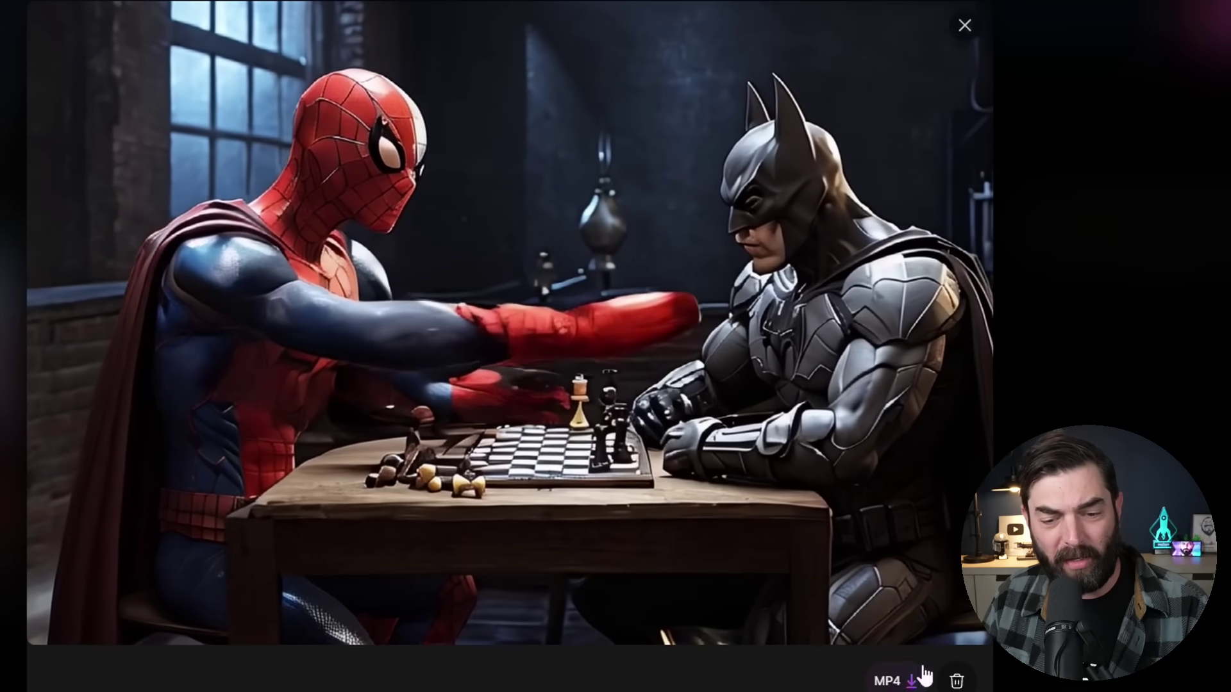
# Close the finished chess Motion clip to return to the generation history
pyautogui.click(964, 25)
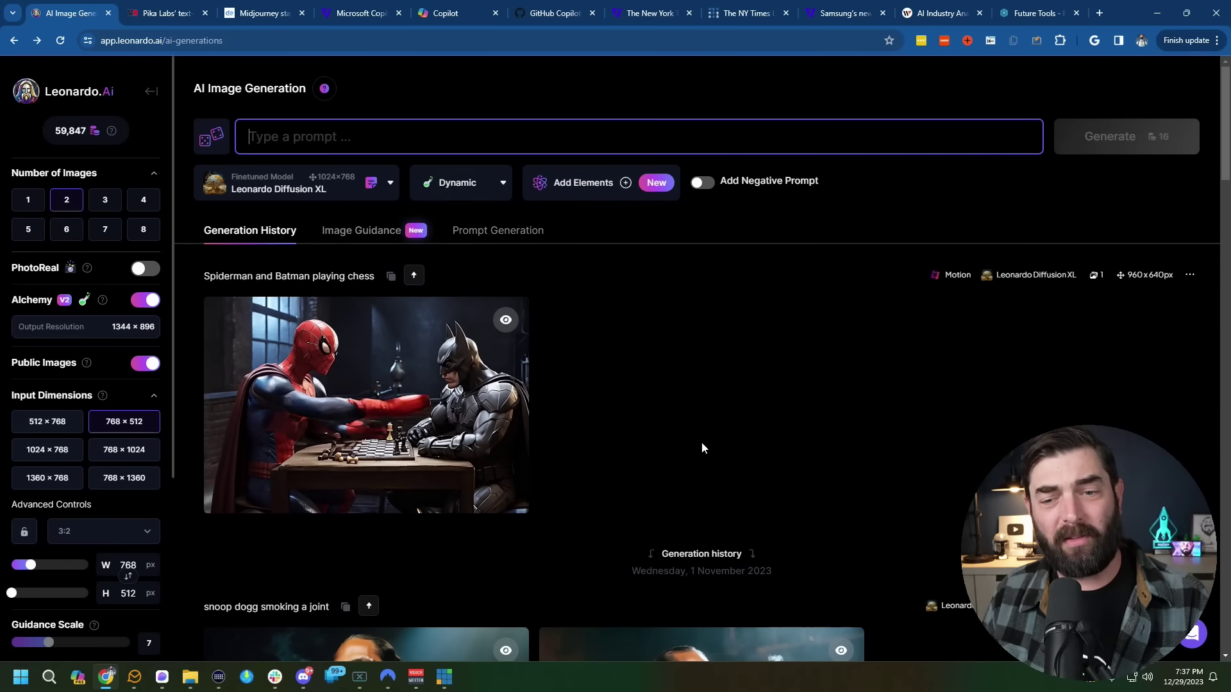
# Generate images of a racecar drifting on a dirt track and animate the second one at strength 8
pyautogui.write('A racecar drifting on a dirt track')
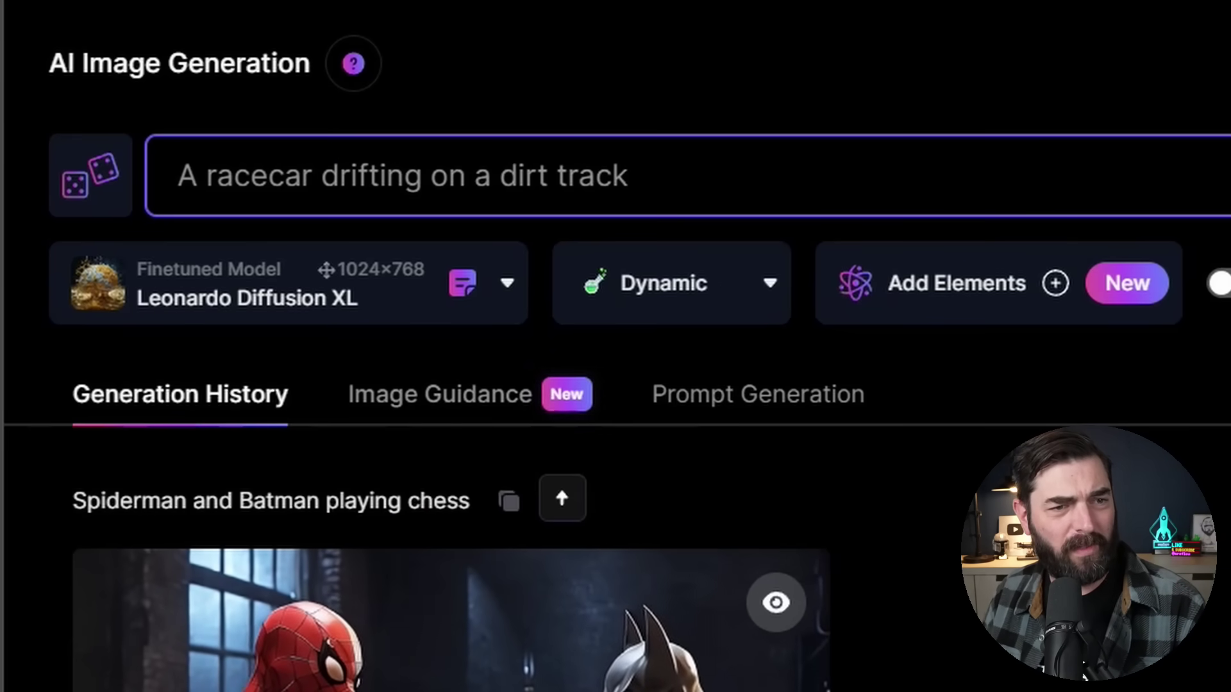
pyautogui.press('Return')
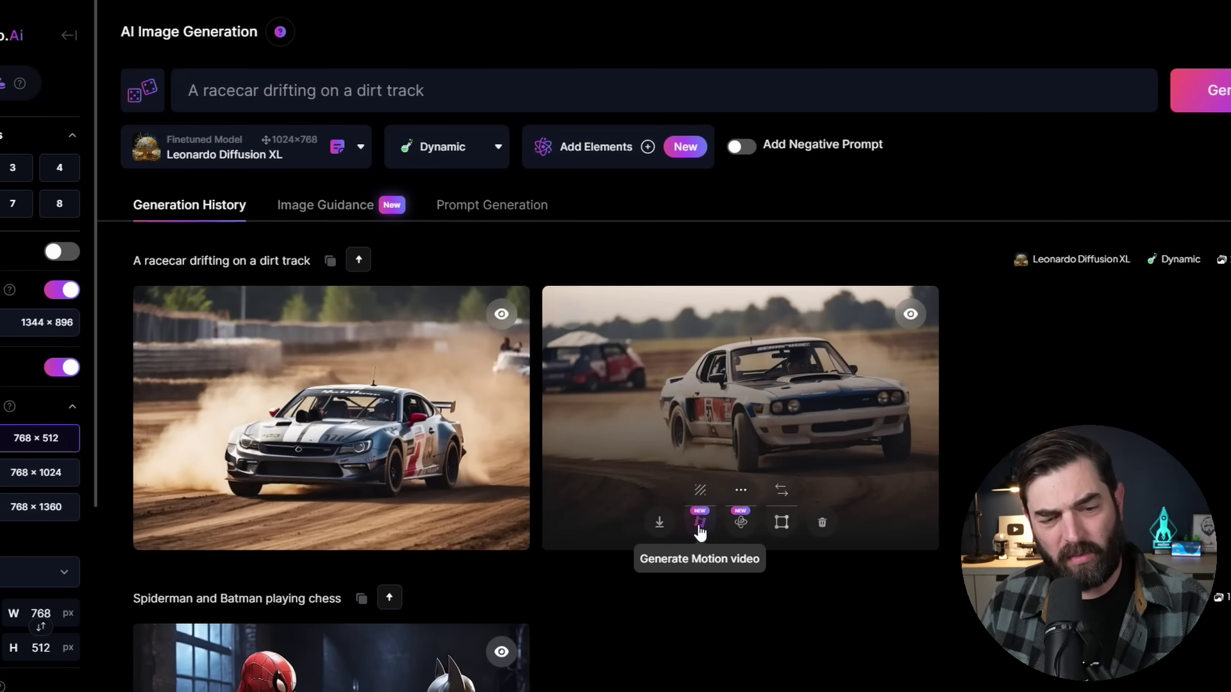
pyautogui.click(699, 523)
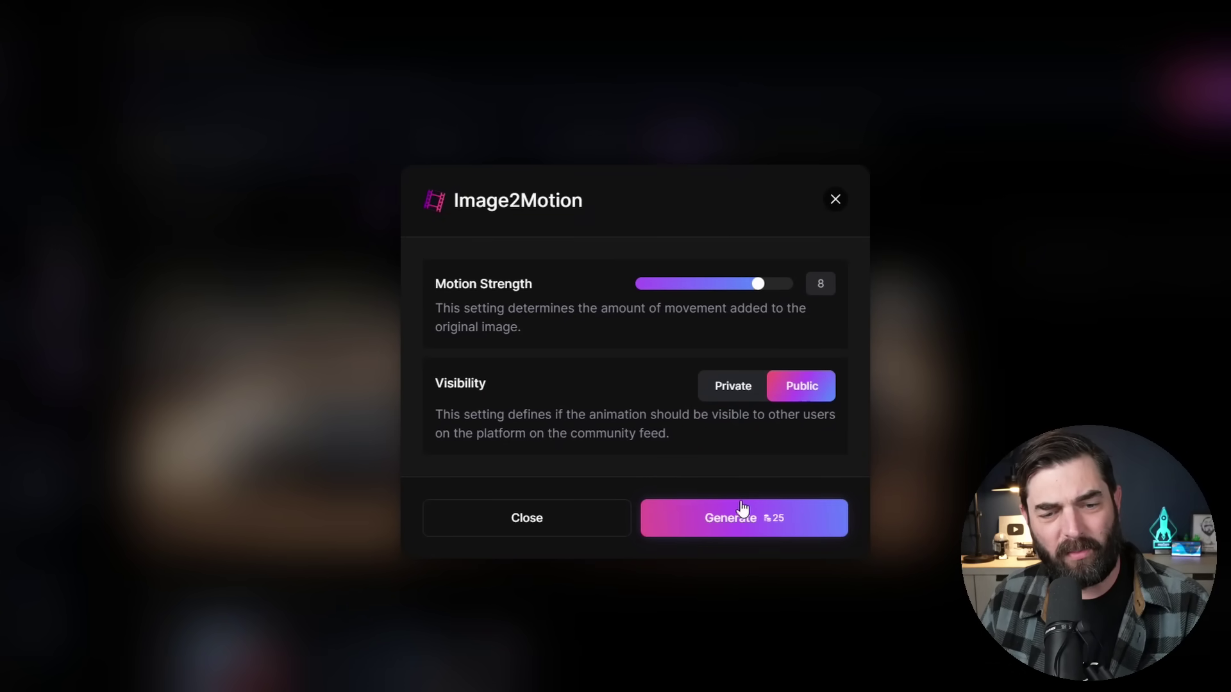
pyautogui.click(767, 525)
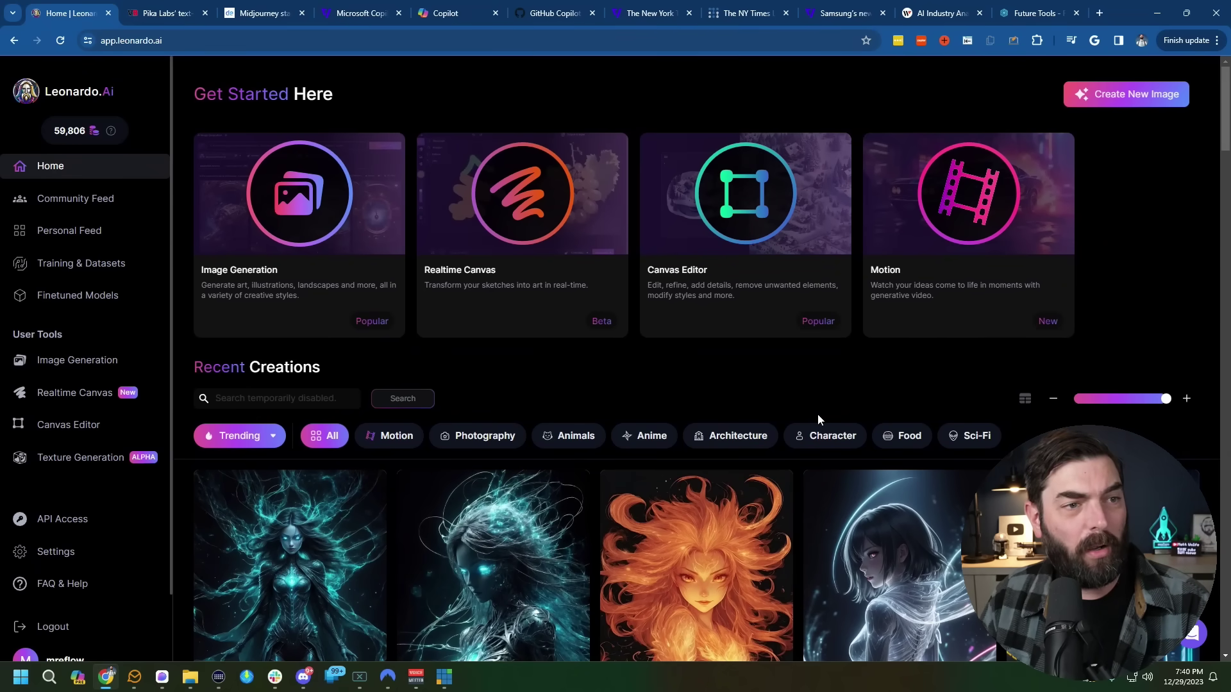
# Generate a Motion video of the pirate ship image and follow its progress on the generation page
pyautogui.scroll(-12, 1001, 411)
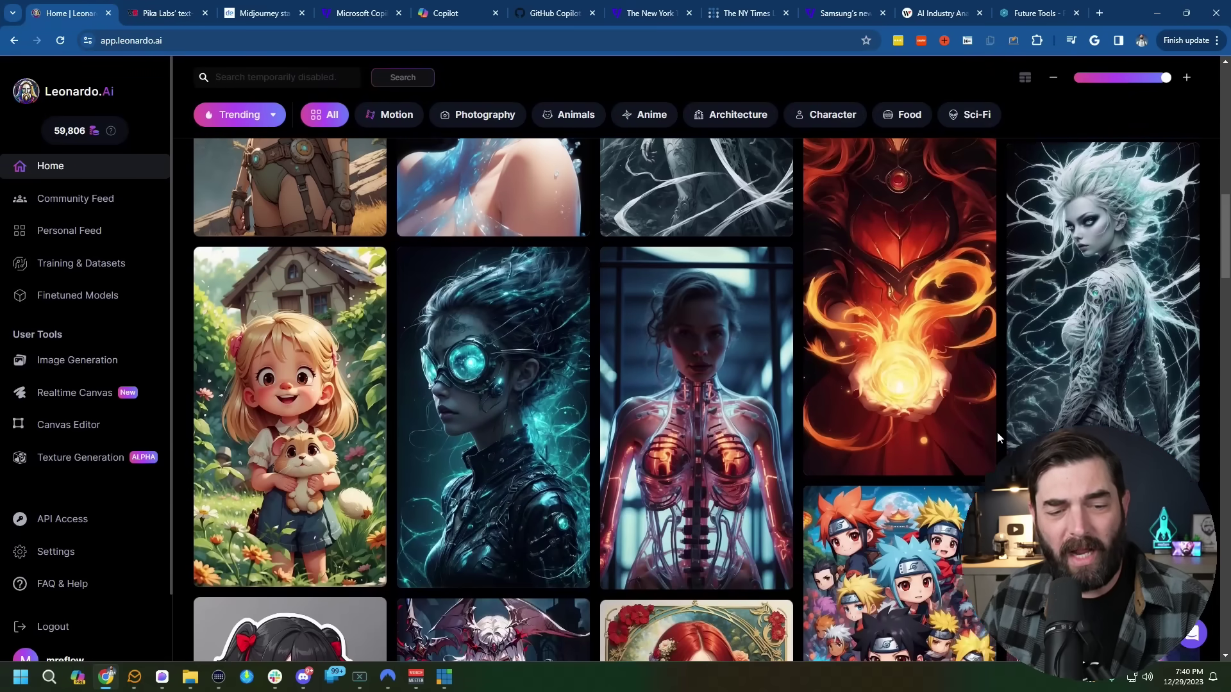
pyautogui.scroll(-10, 998, 432)
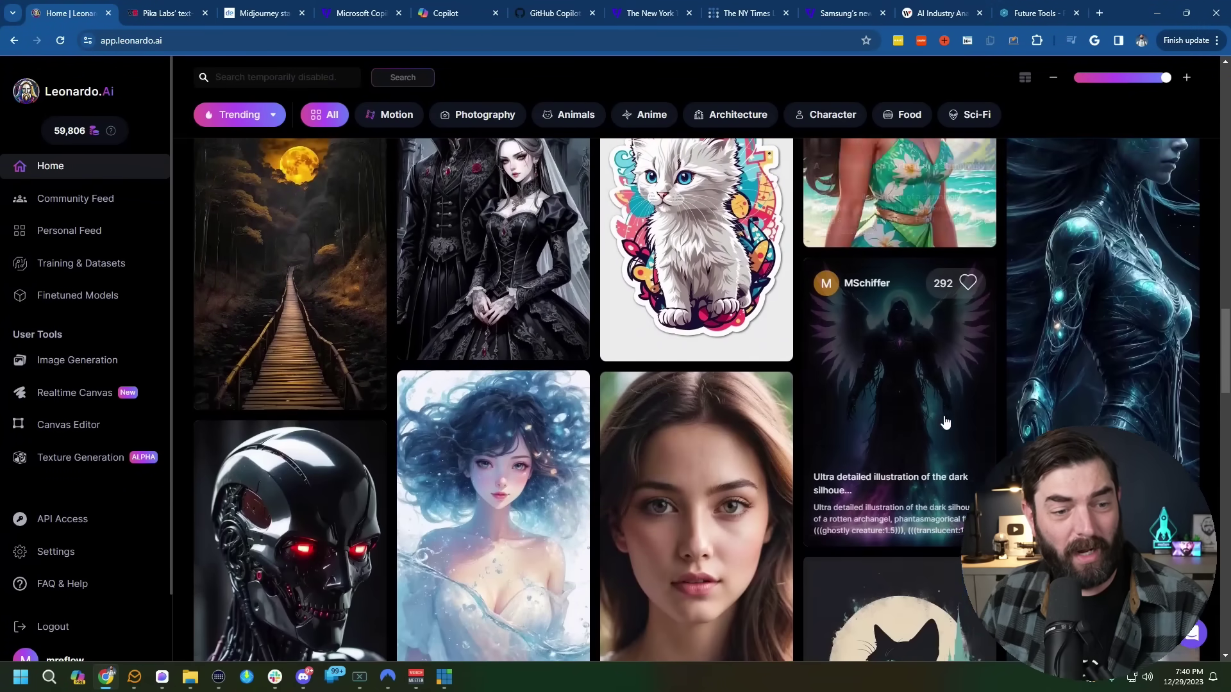
pyautogui.scroll(-8, 944, 421)
pyautogui.click(1085, 298)
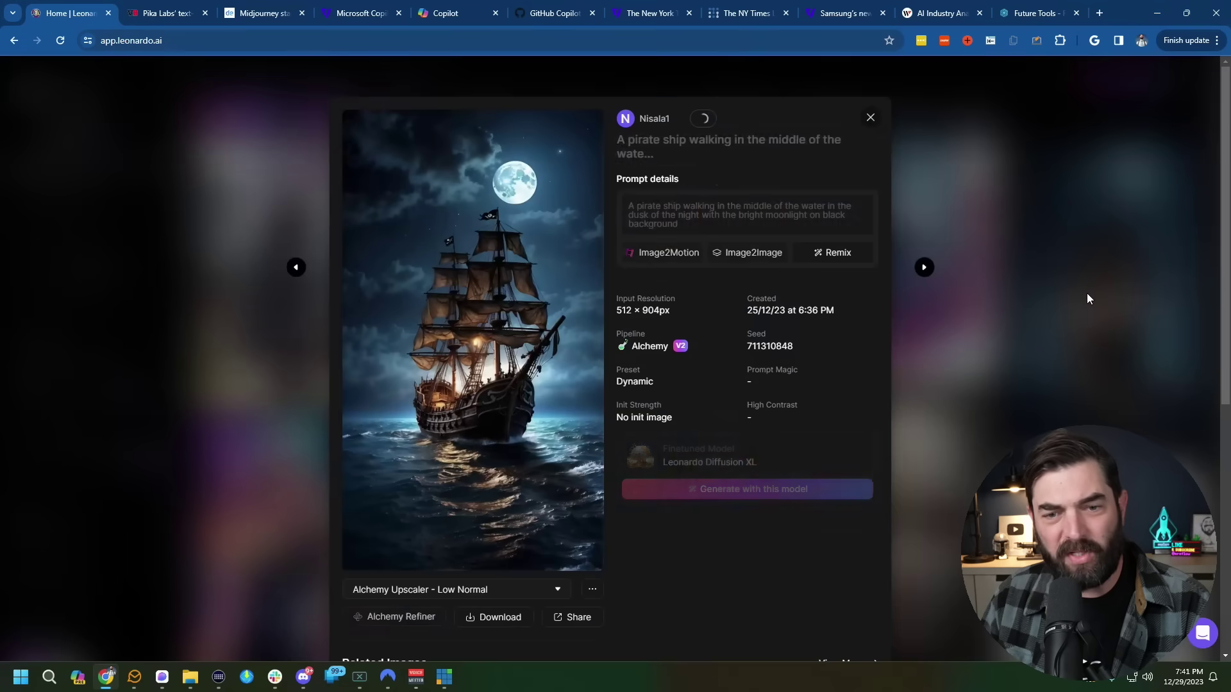
pyautogui.click(677, 253)
pyautogui.click(705, 486)
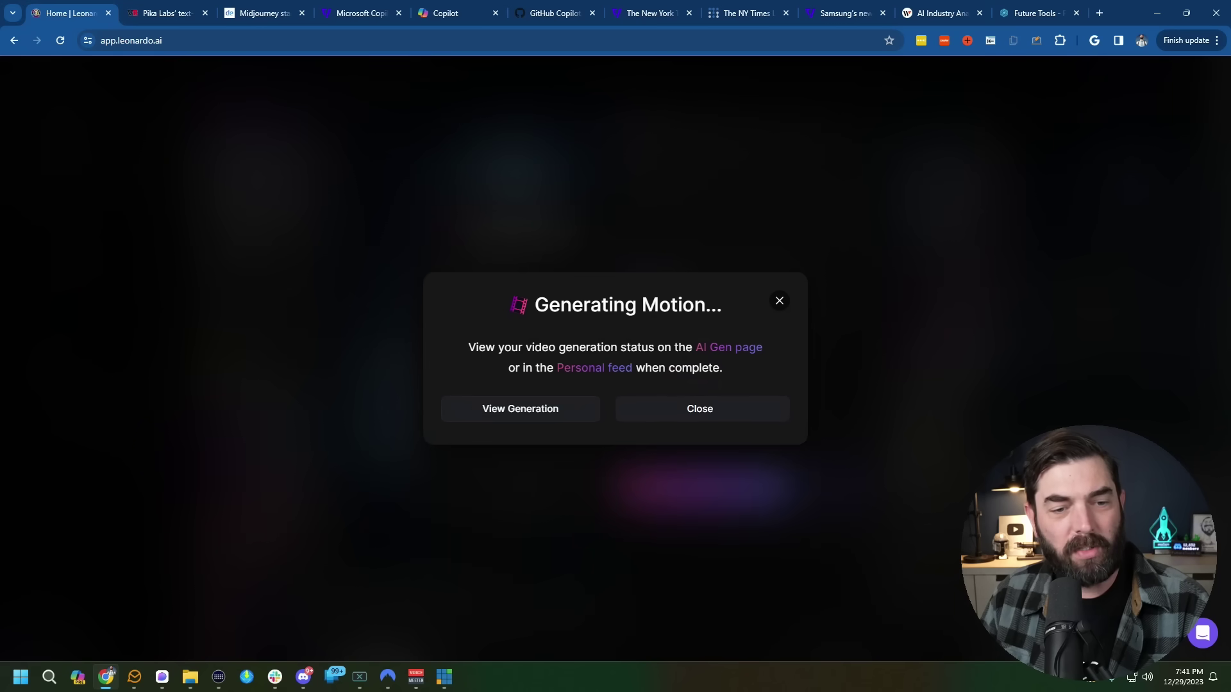
pyautogui.click(555, 415)
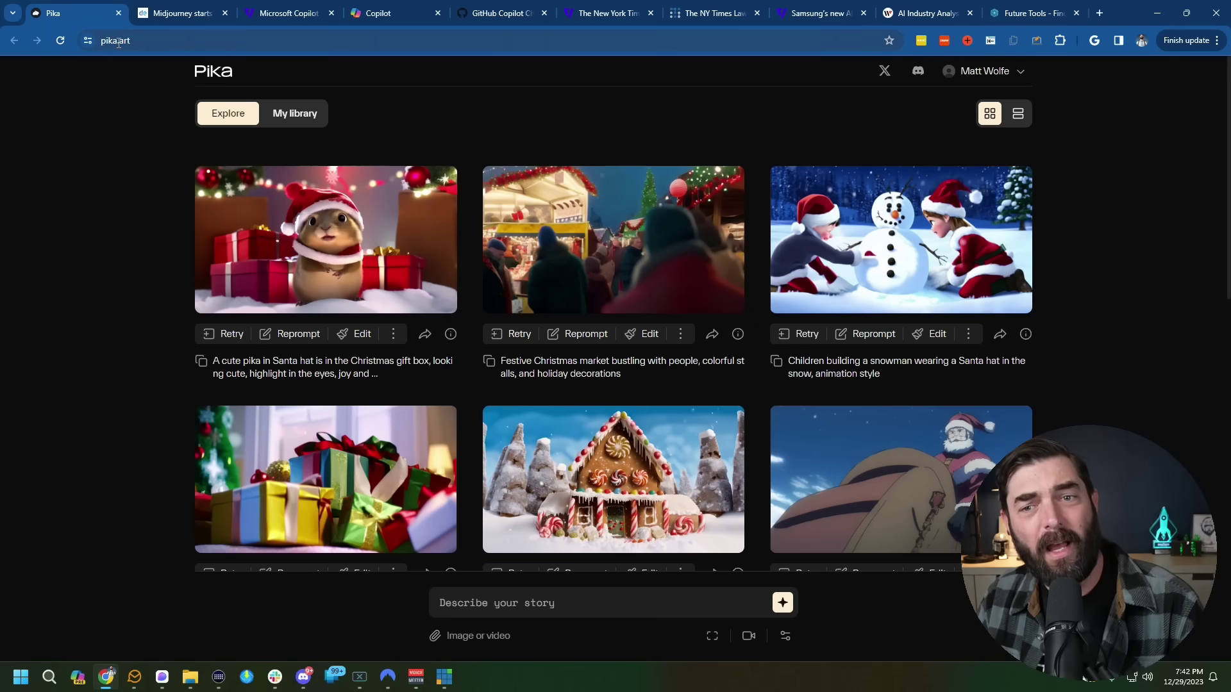
pyautogui.scroll(-3, 984, 325)
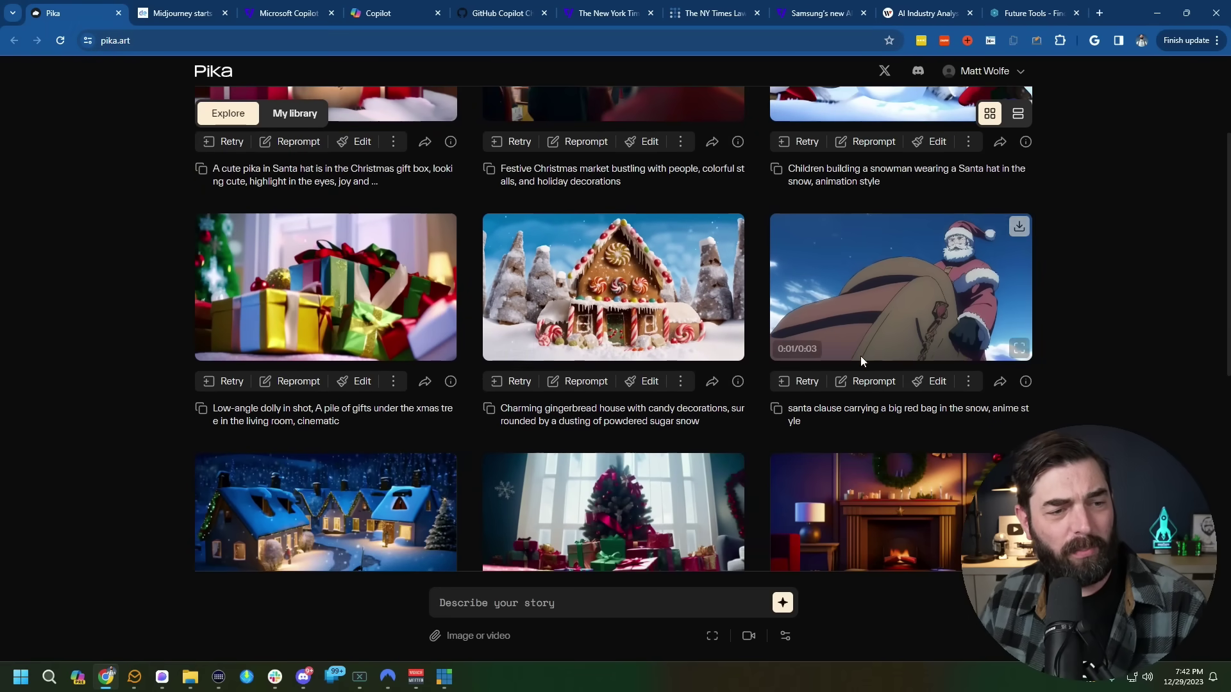
pyautogui.scroll(-3, 770, 359)
pyautogui.scroll(-3, 574, 333)
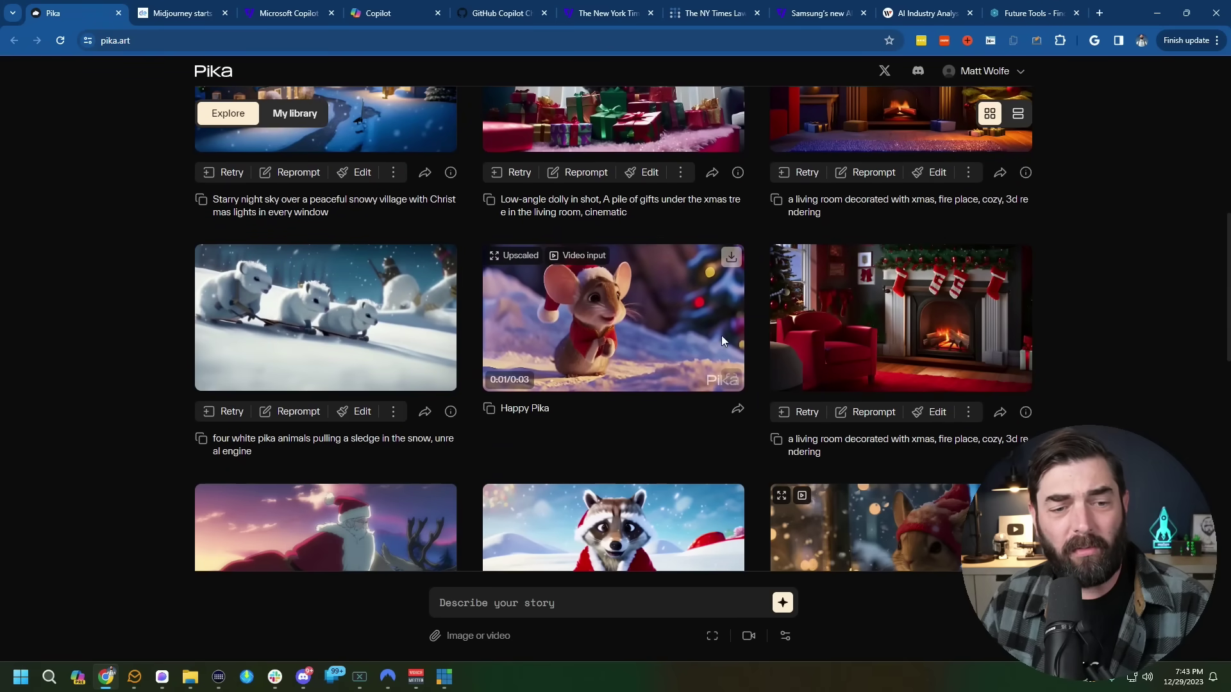
pyautogui.scroll(-3, 560, 303)
pyautogui.scroll(15, 587, 308)
pyautogui.click(527, 606)
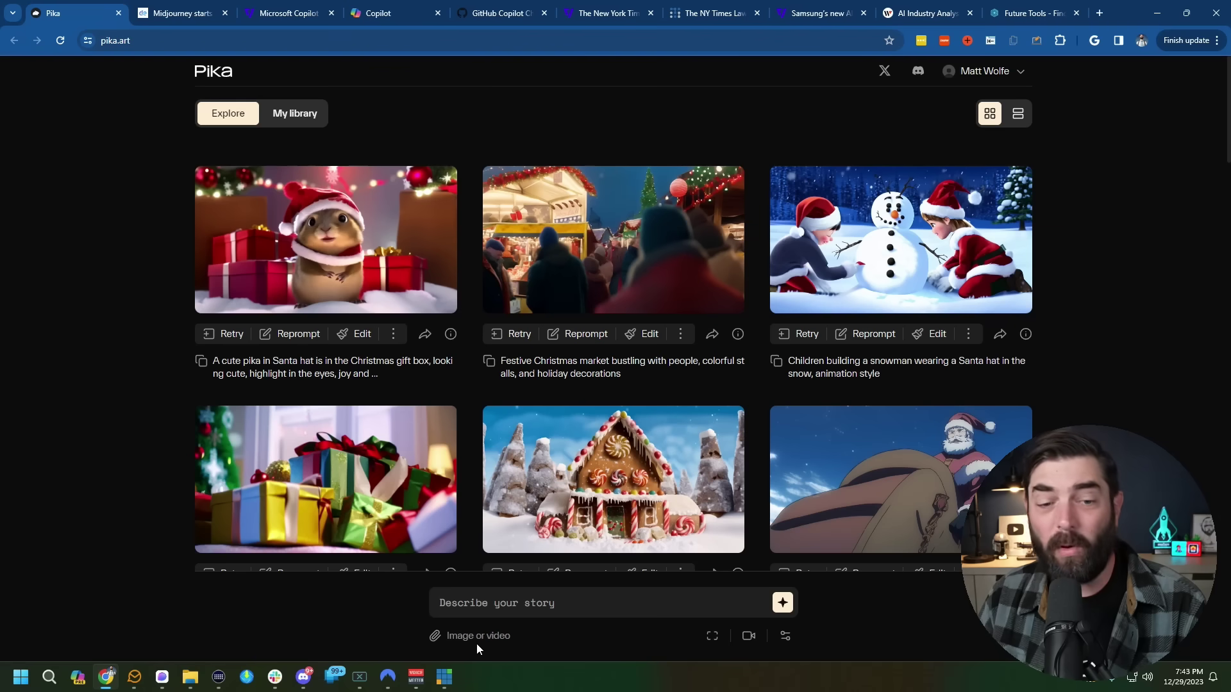
# Check Pika's aspect ratio, camera motion and negative prompt/seed/consistency settings, then view My library
pyautogui.click(713, 638)
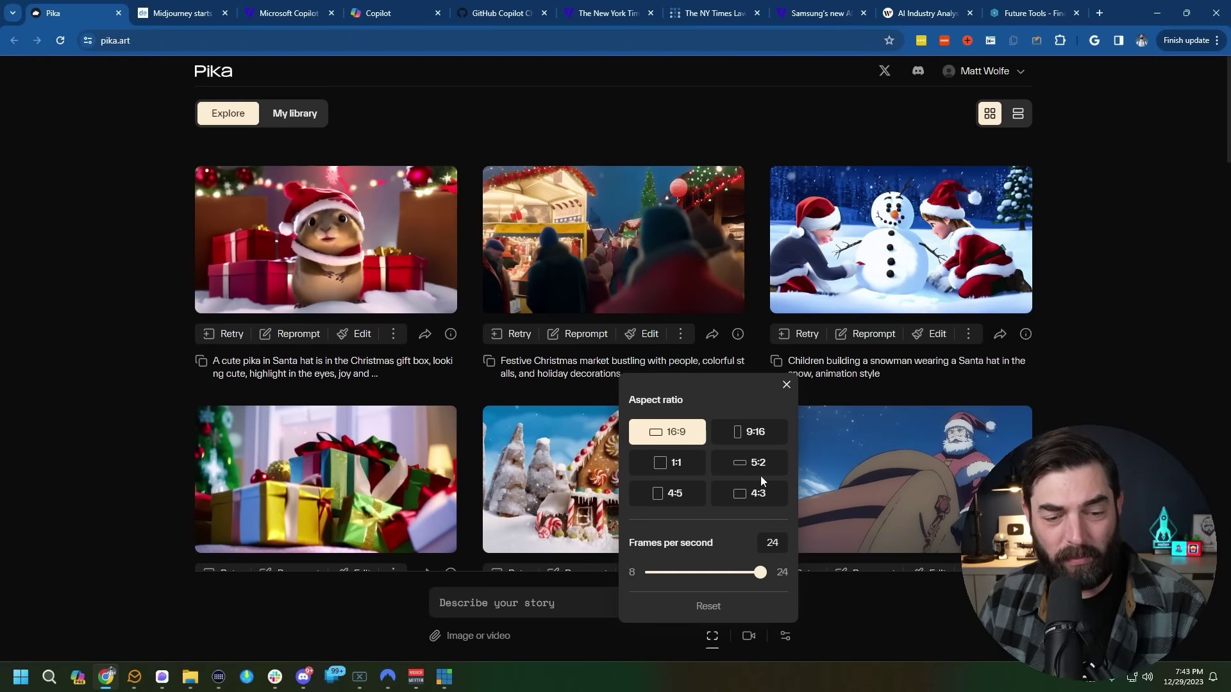
pyautogui.click(750, 635)
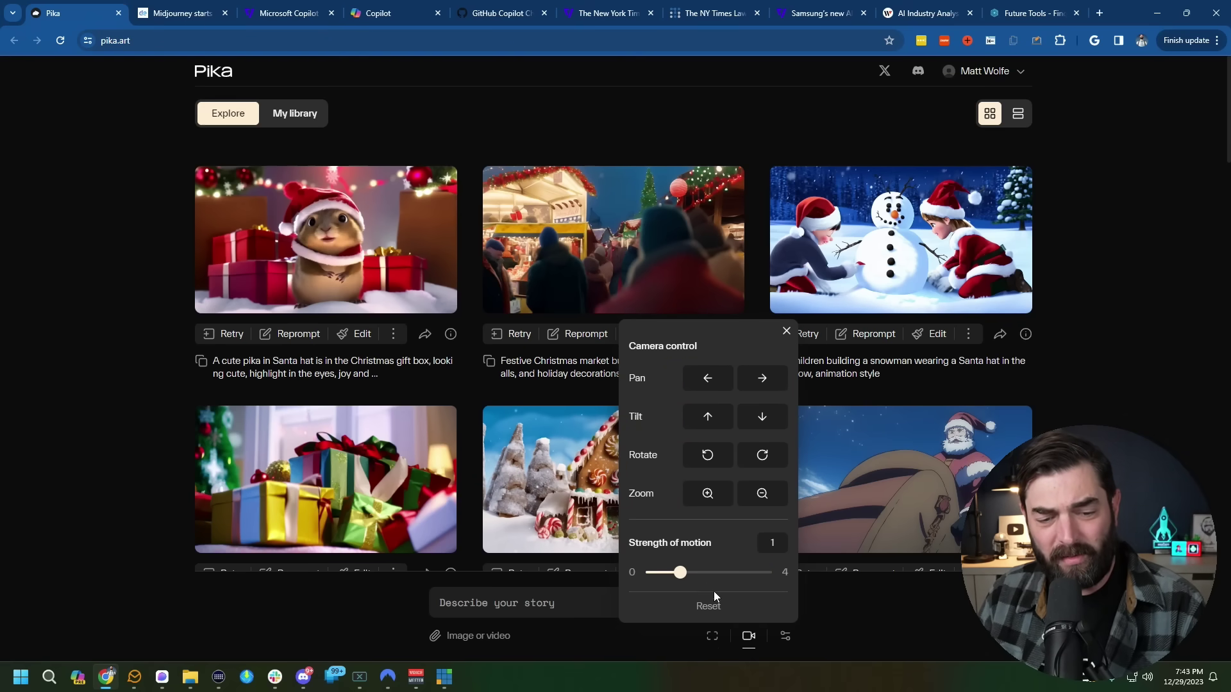
pyautogui.click(875, 648)
pyautogui.click(786, 637)
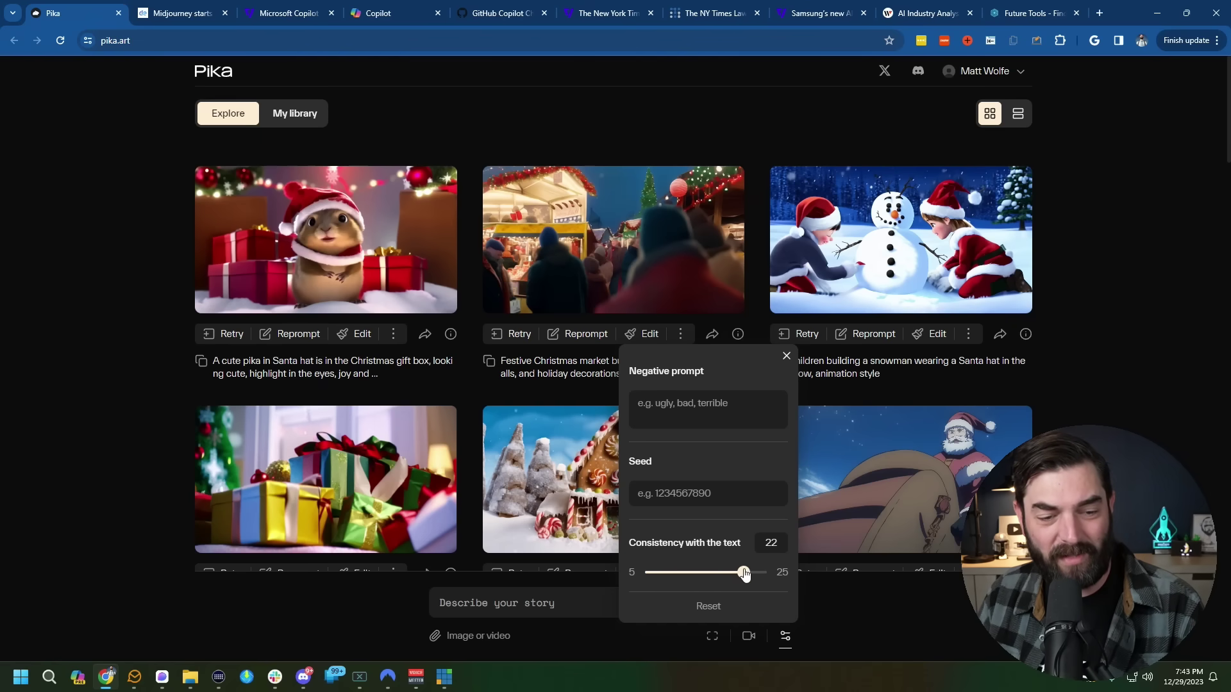
pyautogui.click(292, 114)
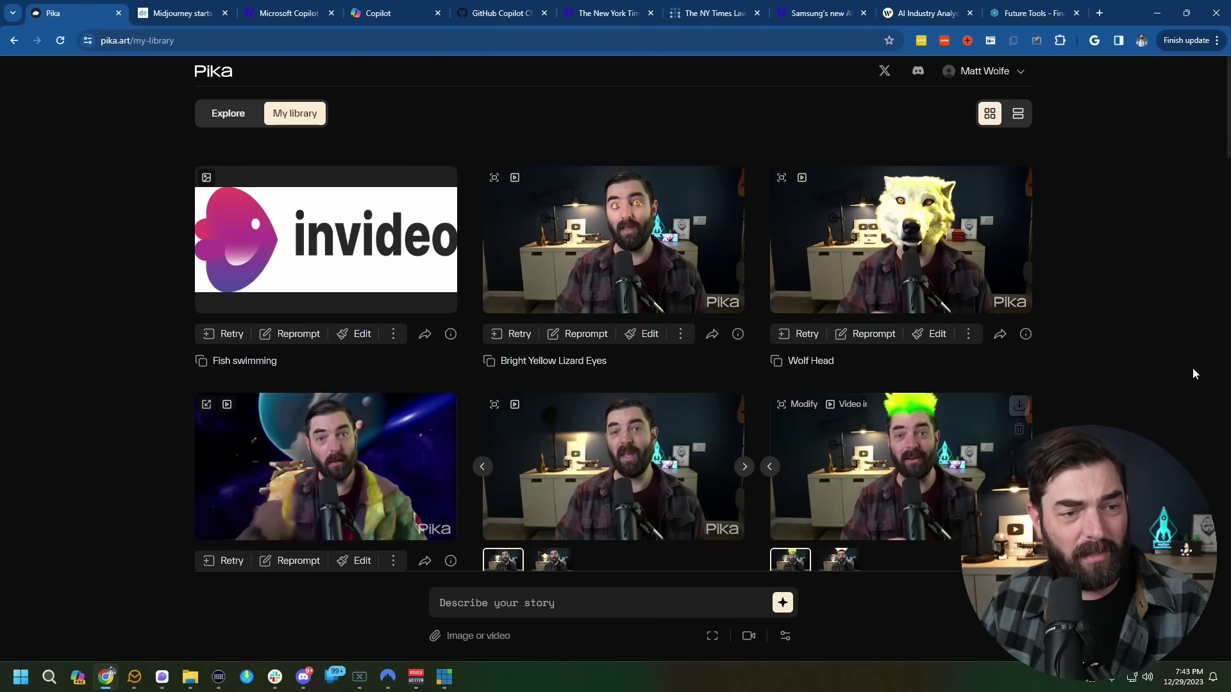
pyautogui.scroll(-7, 1193, 369)
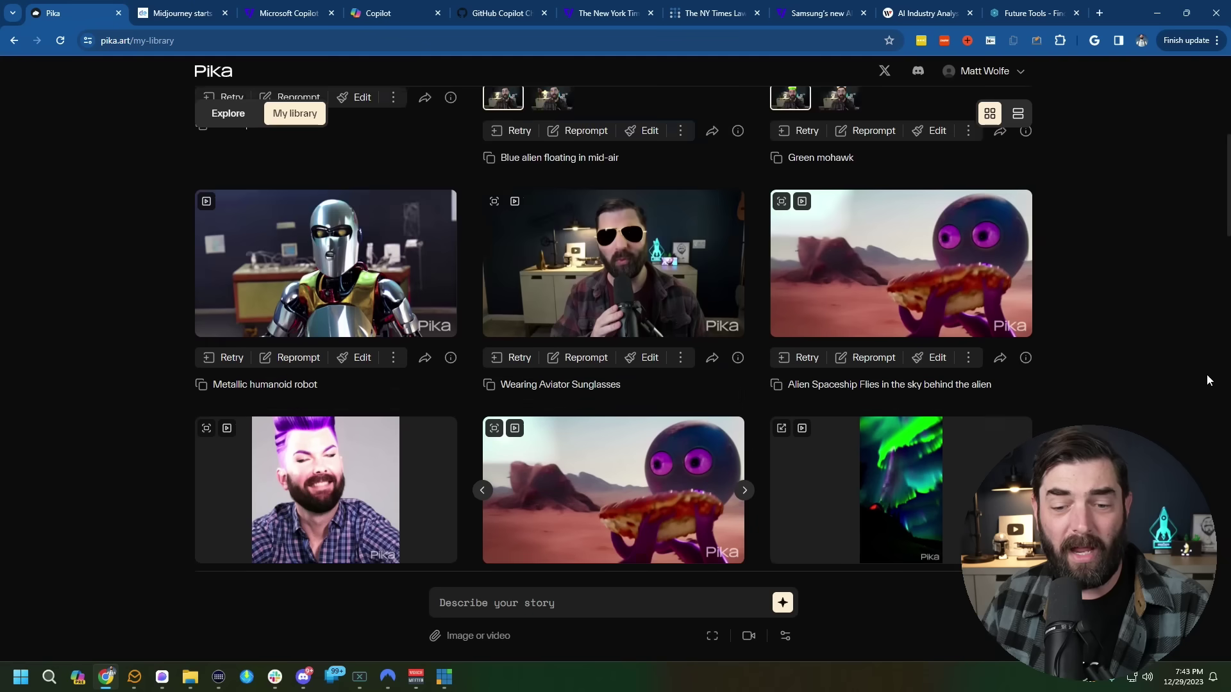
pyautogui.scroll(-1, 1208, 380)
pyautogui.moveTo(625, 211)
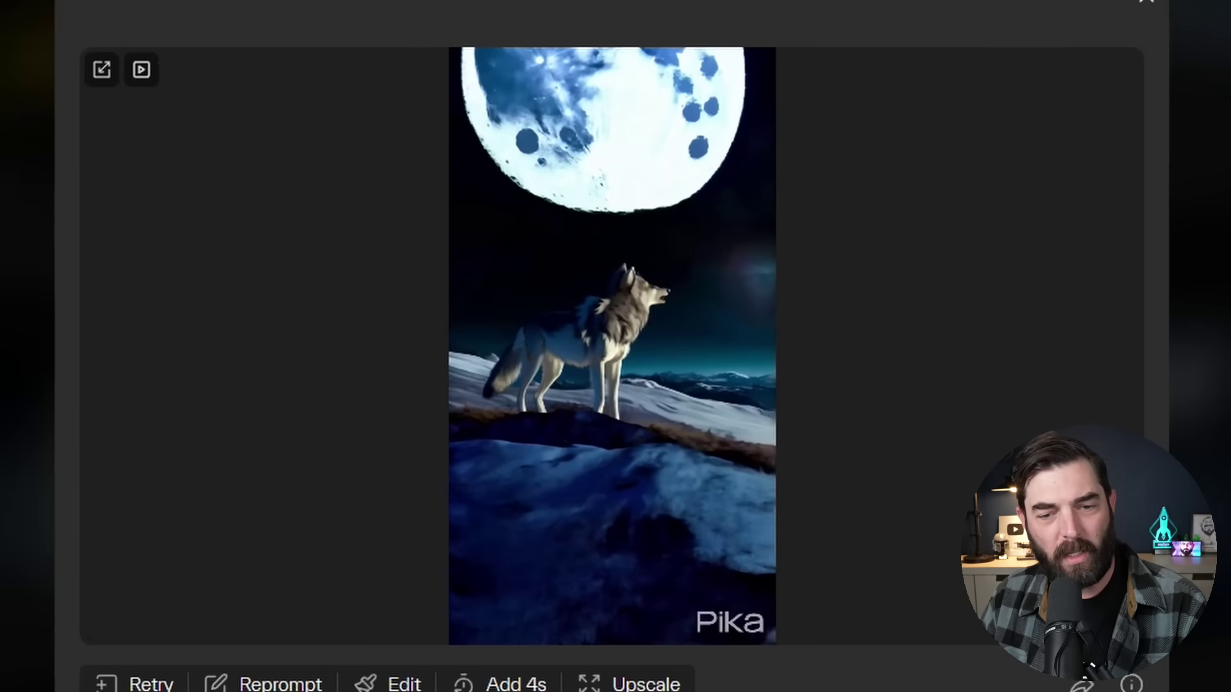
pyautogui.moveTo(627, 345)
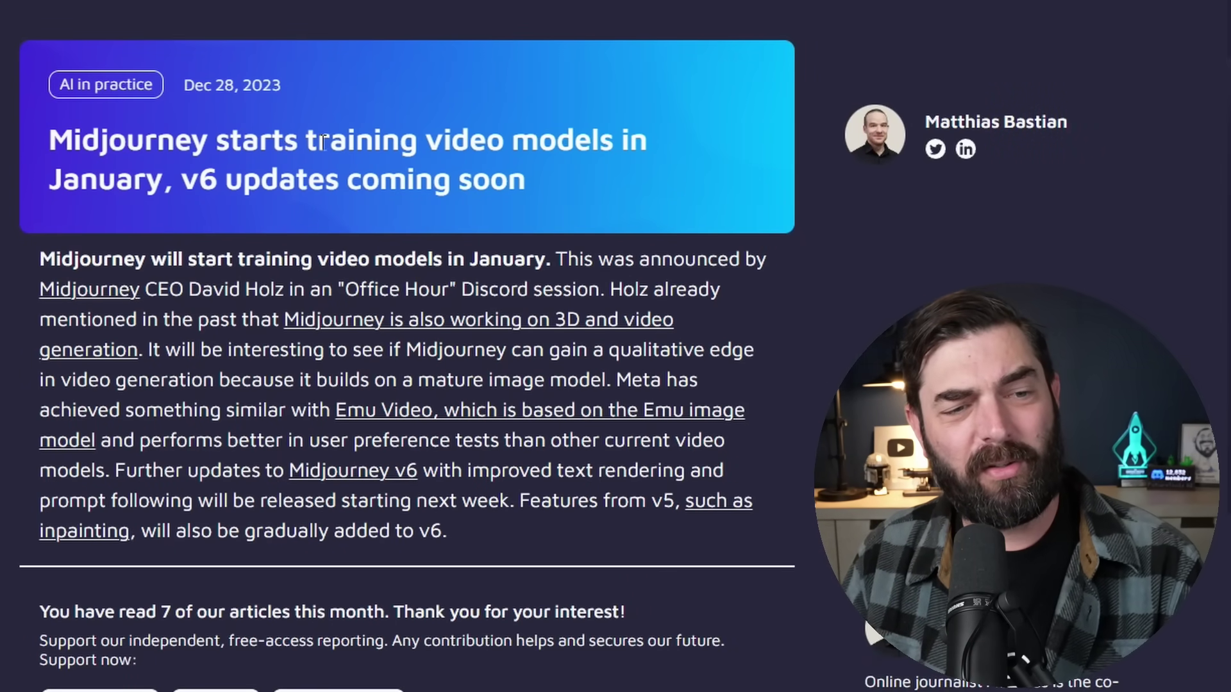
# Highlight 'video models' in the Midjourney article headline
pyautogui.moveTo(426, 140); pyautogui.dragTo(105, 229)
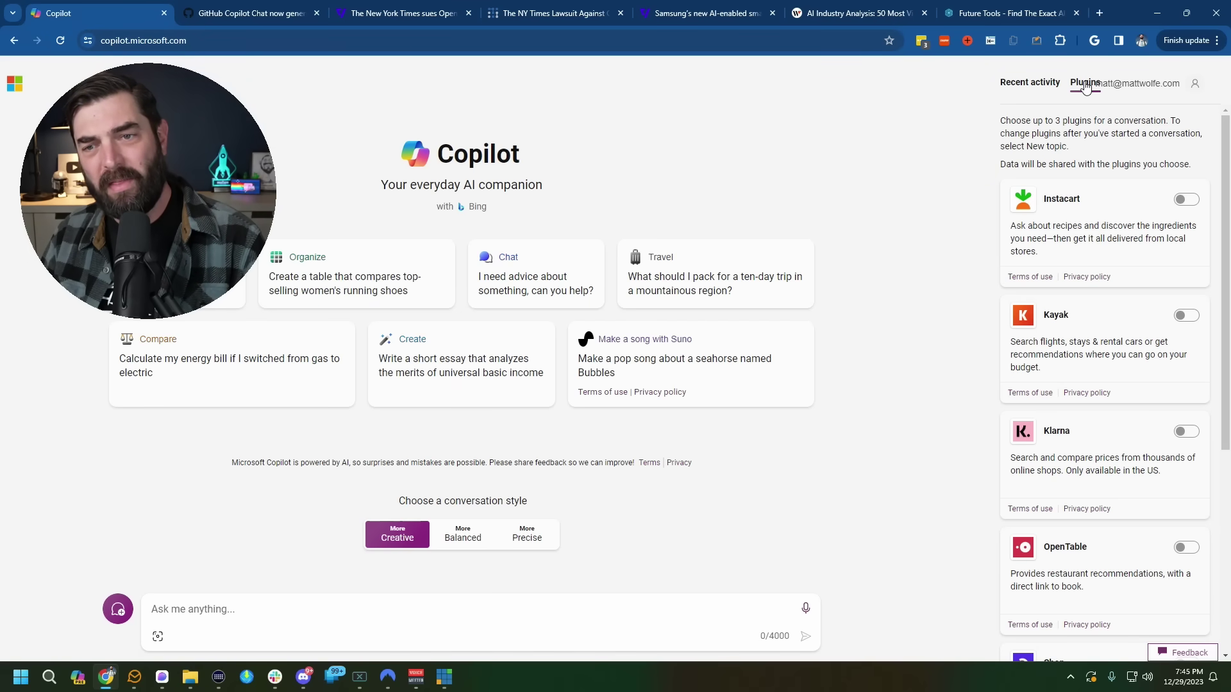
# Switch on Copilot's Suno plugin and send the 'Make a song with Suno' request about Bubbles the seahorse
pyautogui.click(1036, 84)
pyautogui.click(1084, 85)
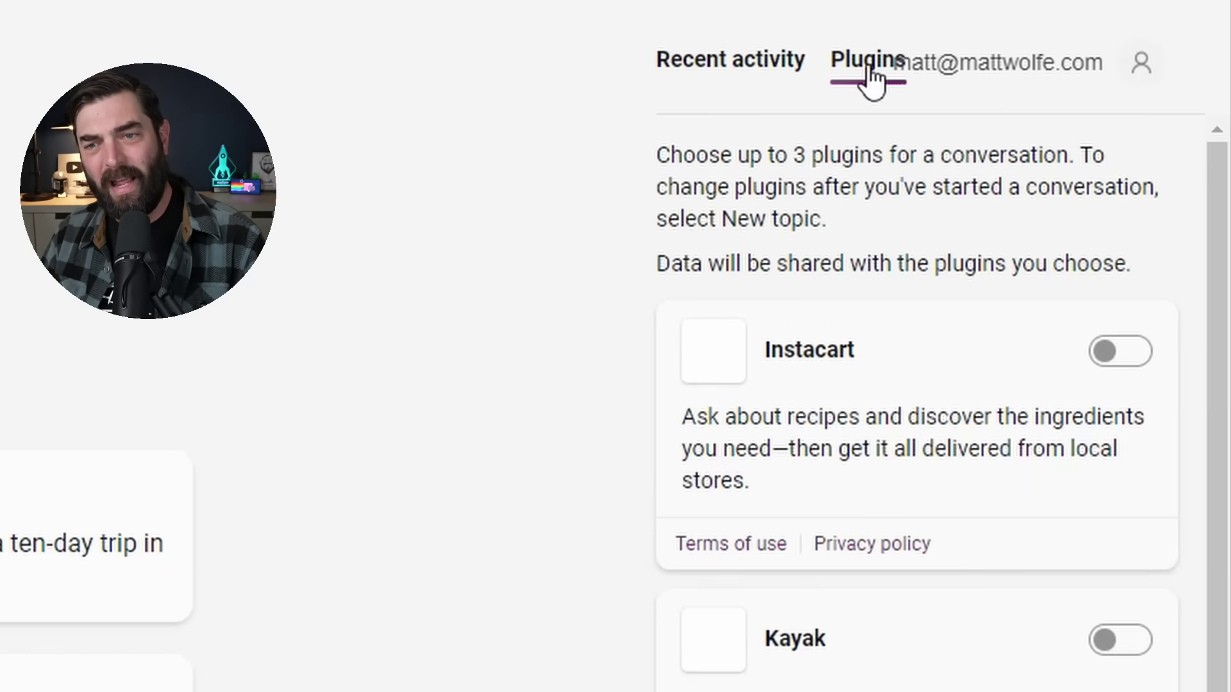
pyautogui.scroll(-5, 863, 629)
pyautogui.click(1194, 451)
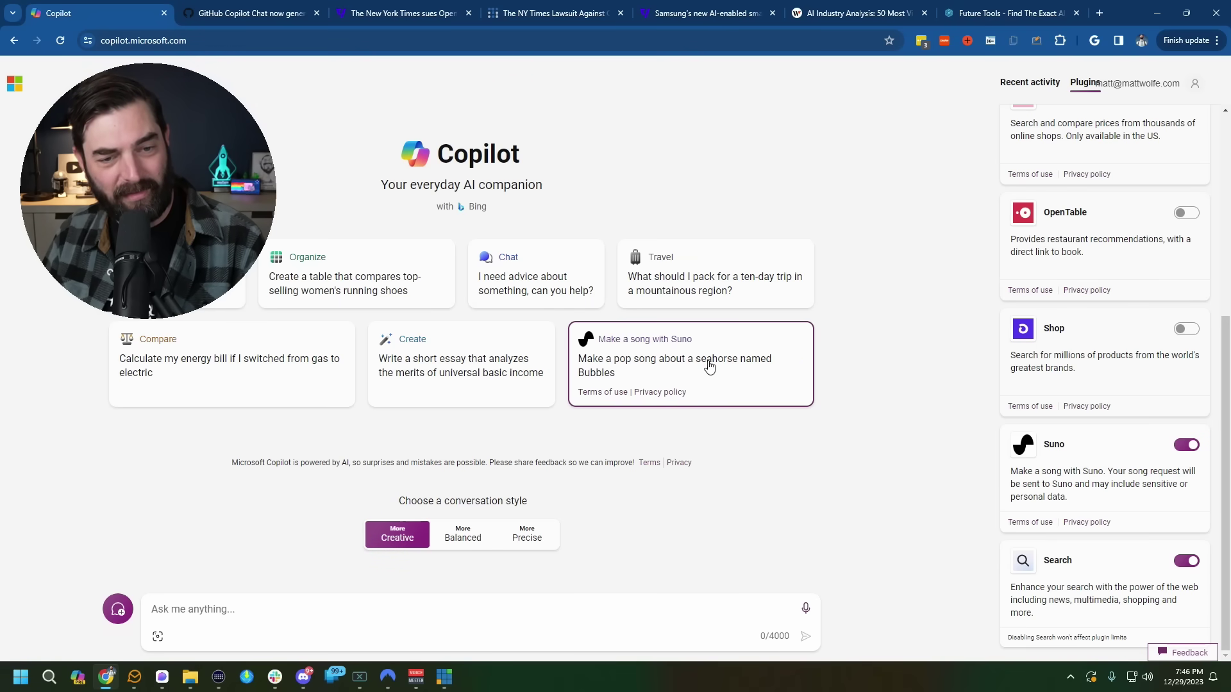
pyautogui.click(767, 348)
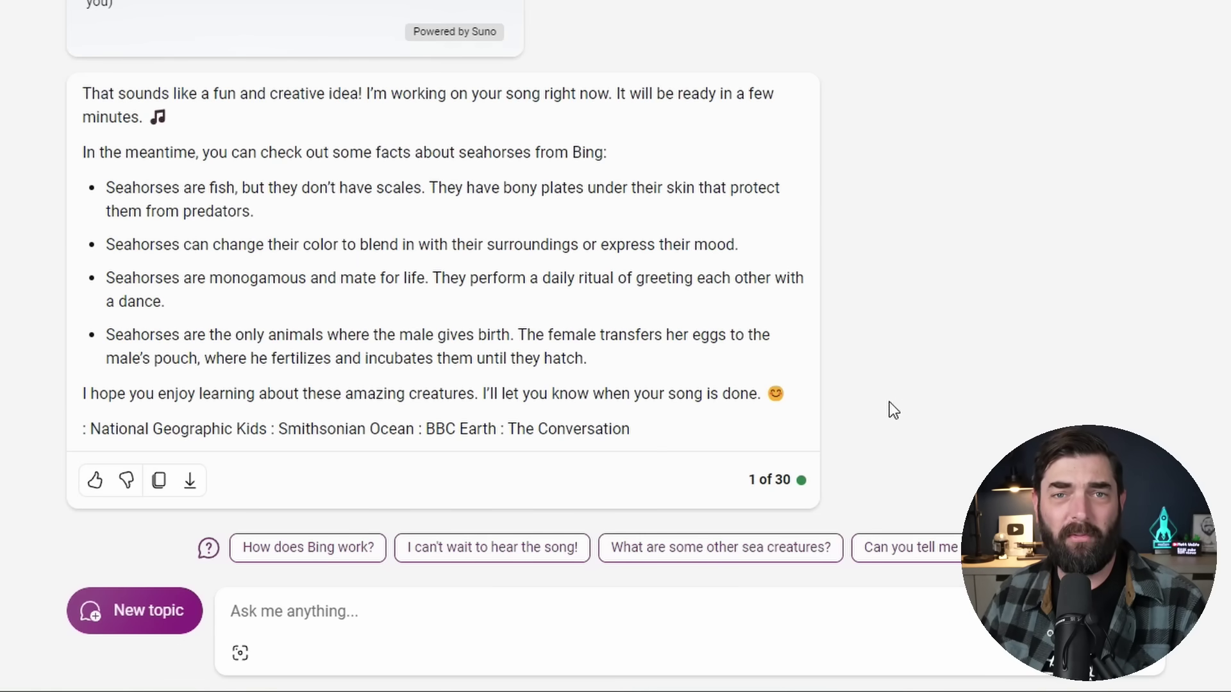
# Play the 'Underwater Adventures' song from its Suno card, resuming playback once
pyautogui.scroll(8, 1090, 327)
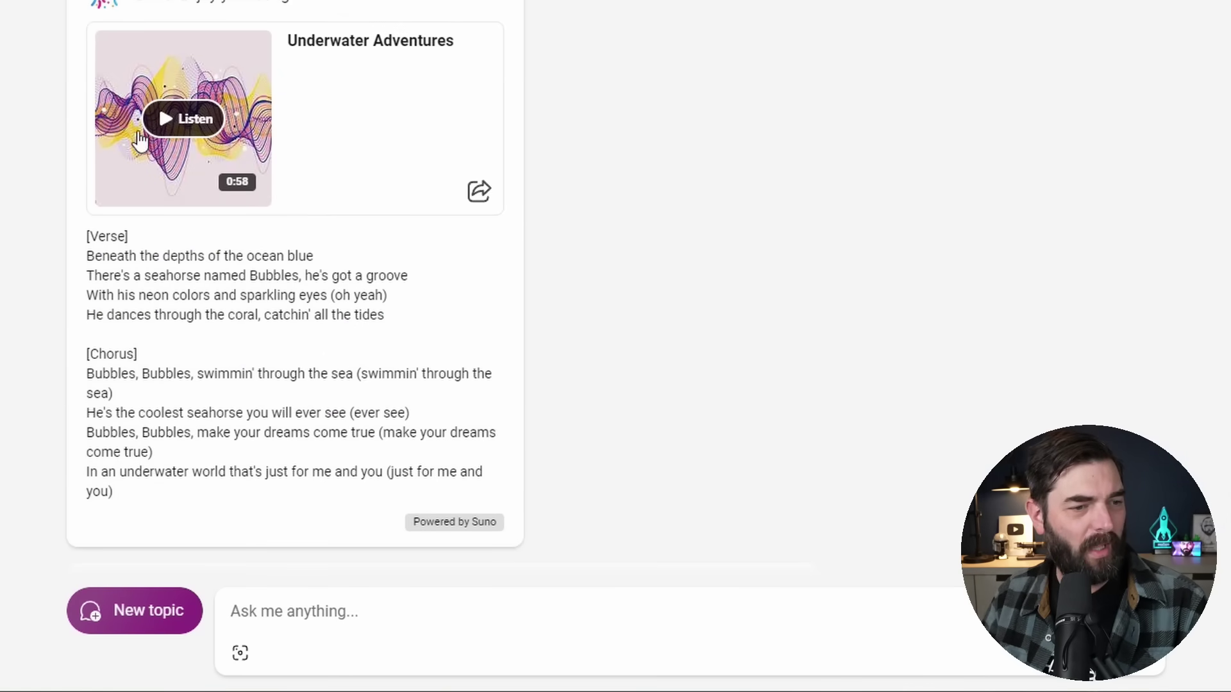
pyautogui.click(183, 119)
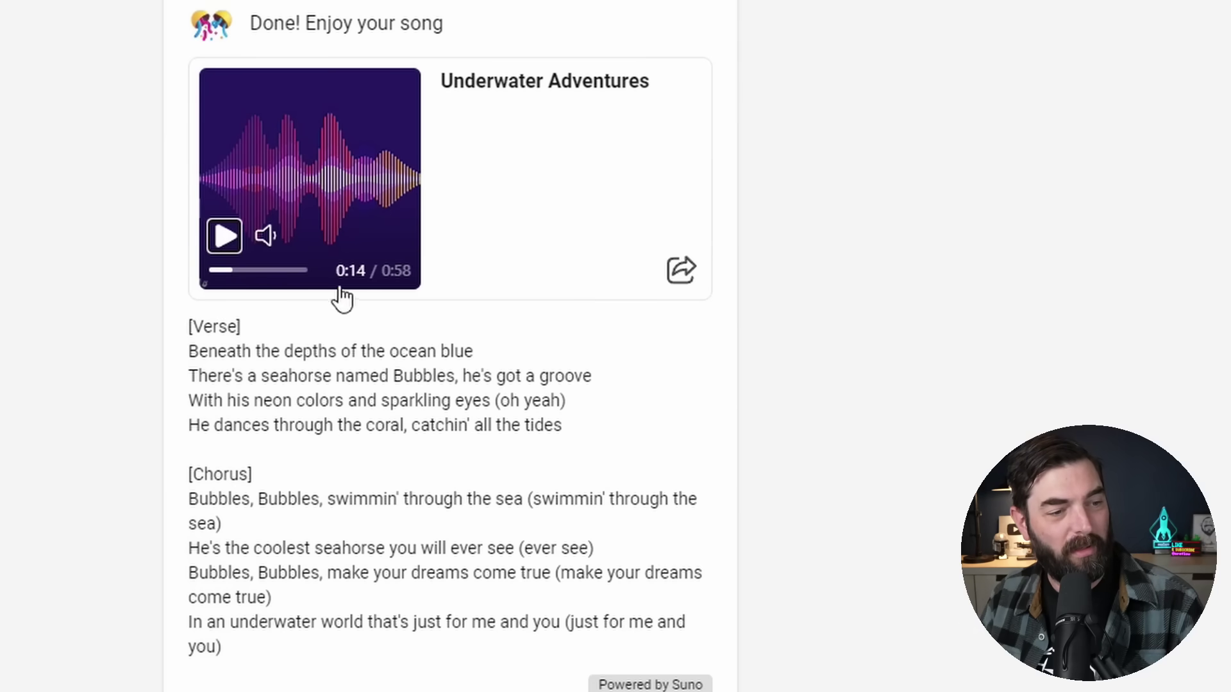
pyautogui.click(204, 238)
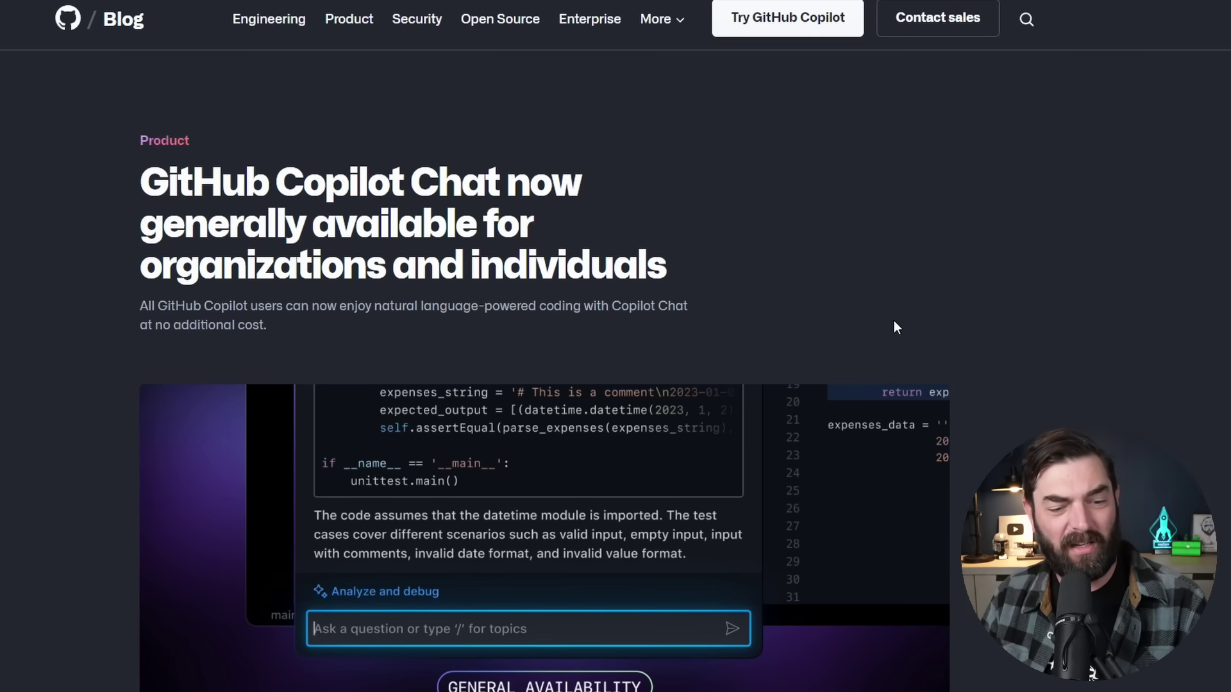
pyautogui.scroll(-10, 906, 339)
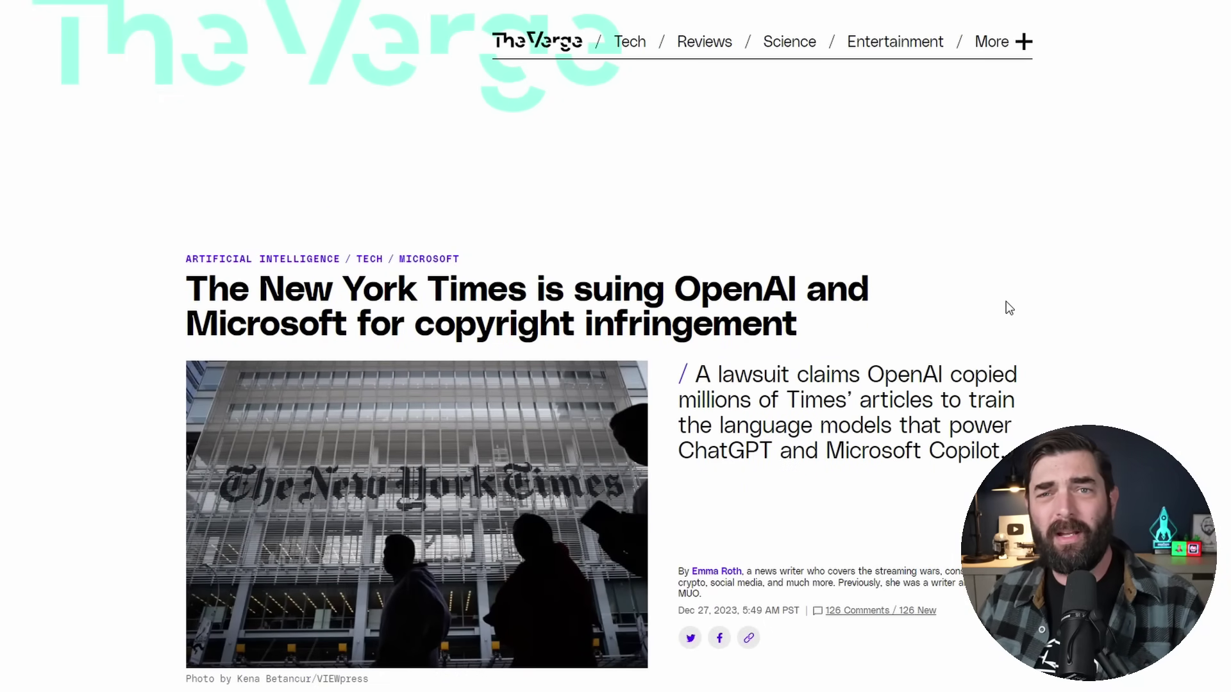
# Bring up The Verge's article on The New York Times suing OpenAI and Microsoft and scroll down slightly
pyautogui.scroll(-3, 1183, 373)
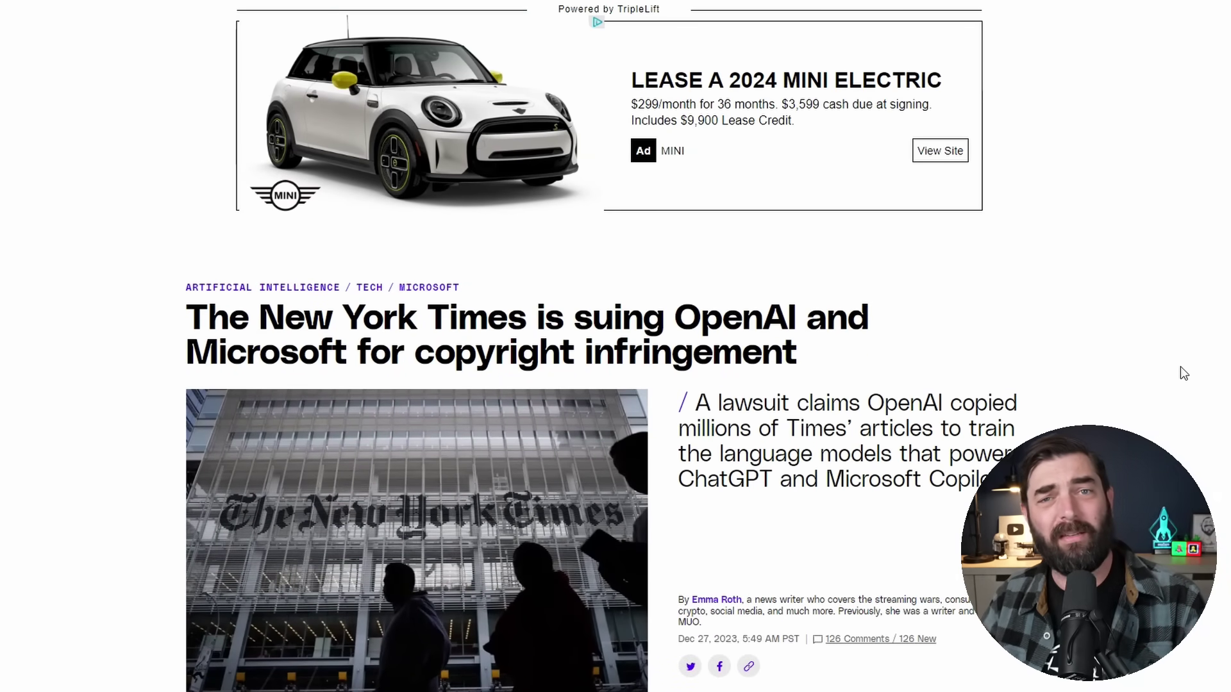